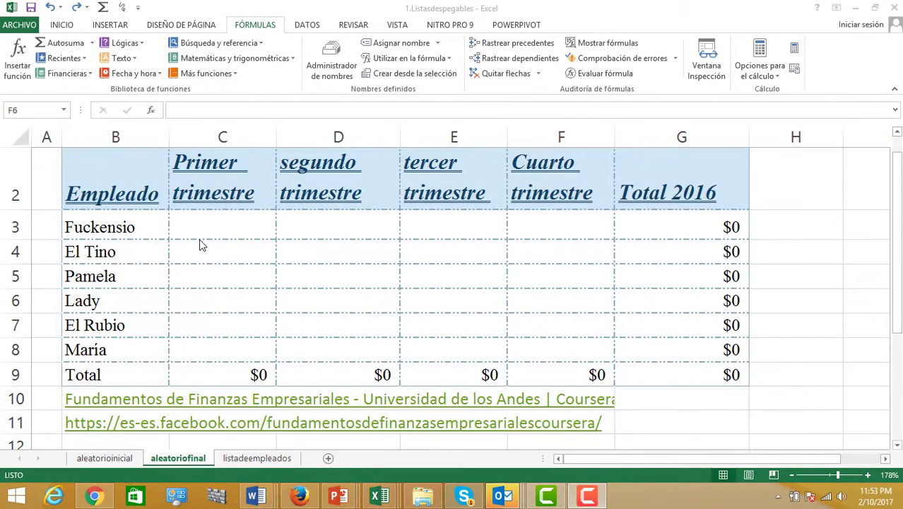
Step: Inspect the employee name list in B3 without changing it, ending on cell C3
{"action": "left_click", "coordinate": [198, 243]}
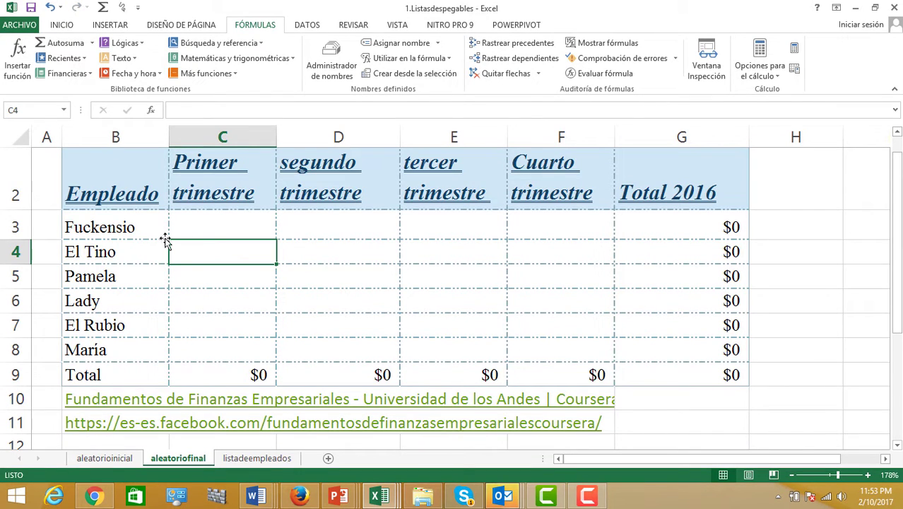
{"action": "left_click", "coordinate": [121, 229]}
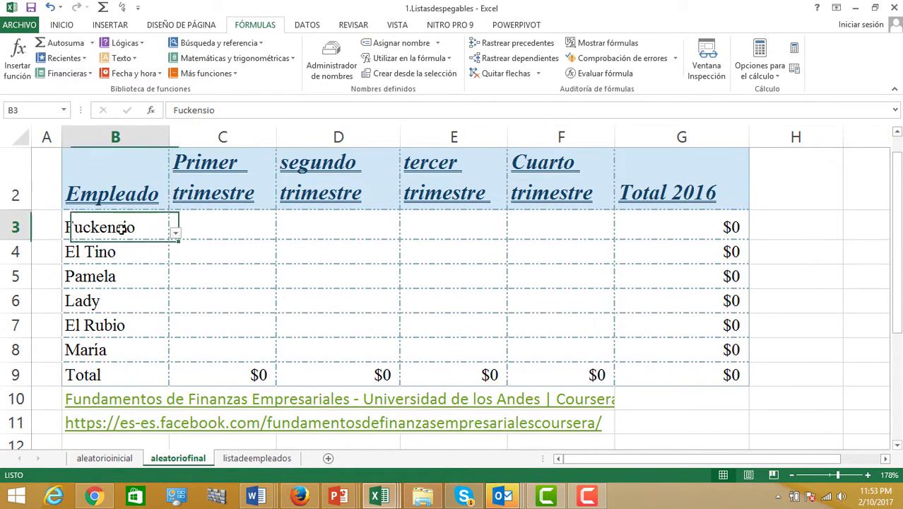
{"action": "left_click", "coordinate": [175, 234]}
{"action": "mouse_move", "coordinate": [172, 282]}
{"action": "left_mouse_down"}
{"action": "mouse_move", "coordinate": [177, 293]}
{"action": "mouse_move", "coordinate": [178, 265]}
{"action": "left_mouse_up"}
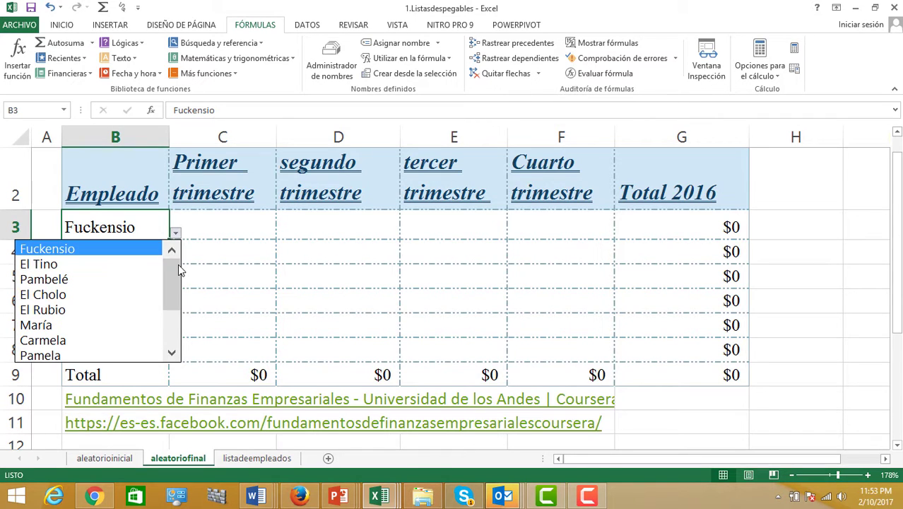
{"action": "left_click", "coordinate": [226, 228]}
{"action": "left_click", "coordinate": [225, 229]}
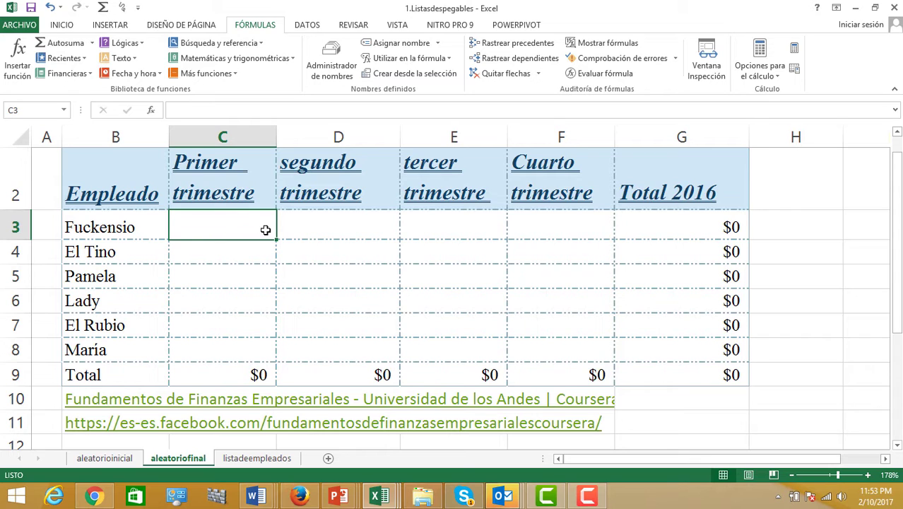
Step: Over C3:F8, enter +ALEATORIO.ENTRE(10000000, 30000000) as a random quarterly amount formula
{"action": "mouse_move", "coordinate": [266, 226]}
{"action": "left_mouse_down"}
{"action": "mouse_move", "coordinate": [534, 244]}
{"action": "mouse_move", "coordinate": [543, 314]}
{"action": "mouse_move", "coordinate": [534, 349]}
{"action": "left_mouse_up"}
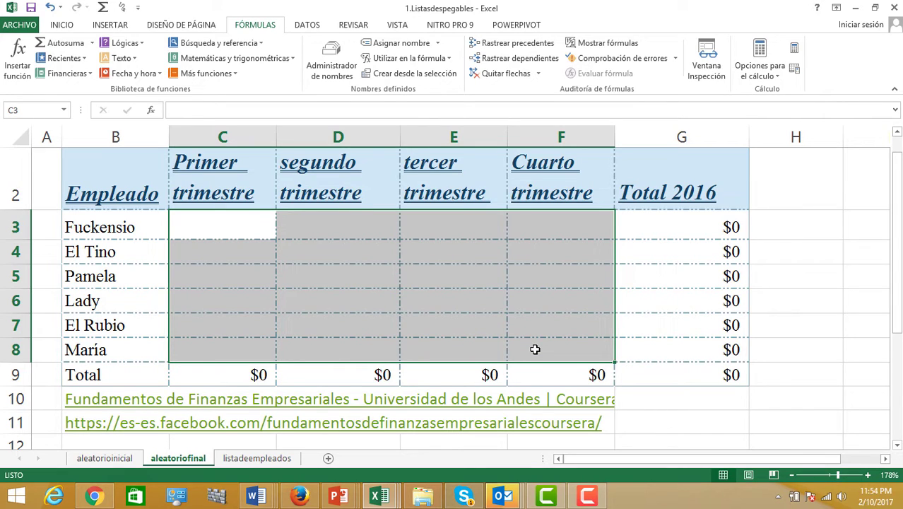
{"action": "type", "text": "+"}
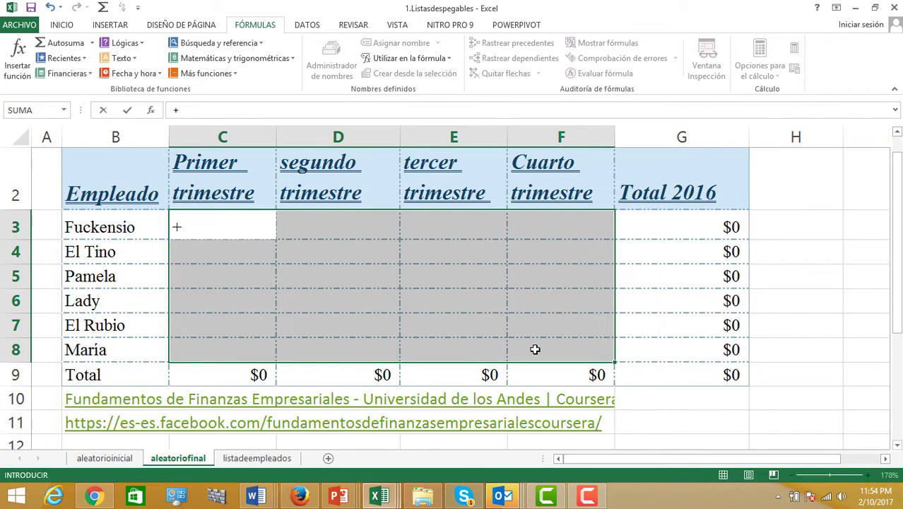
{"action": "type", "text": "al"}
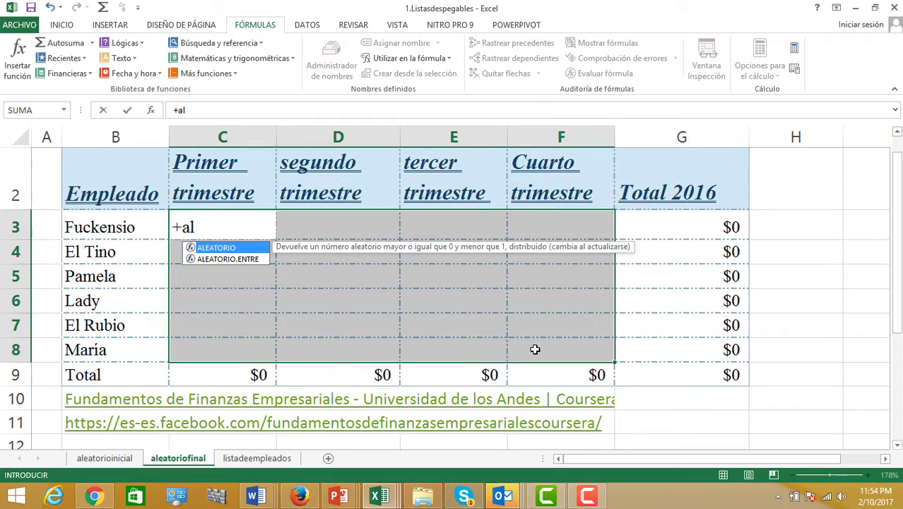
{"action": "type", "text": "ea"}
{"action": "double_click", "coordinate": [239, 260]}
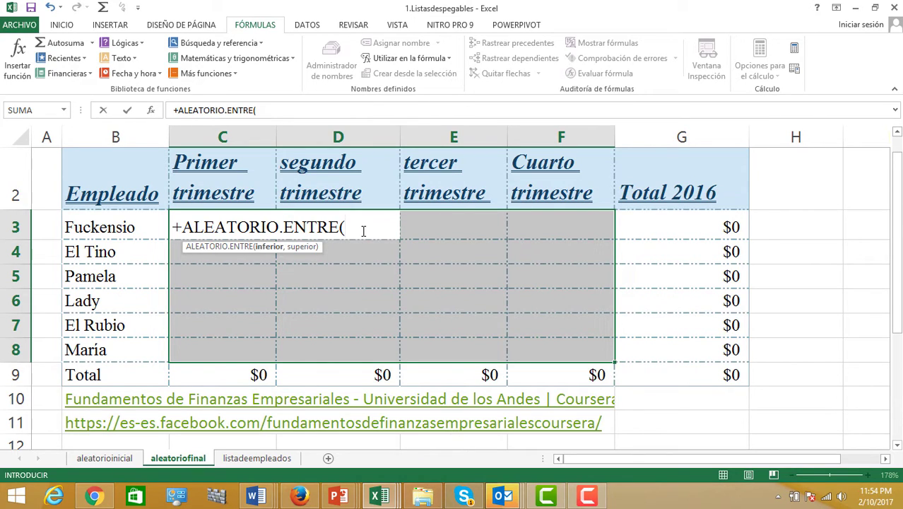
{"action": "type", "text": "10"}
{"action": "type", "text": "000000"}
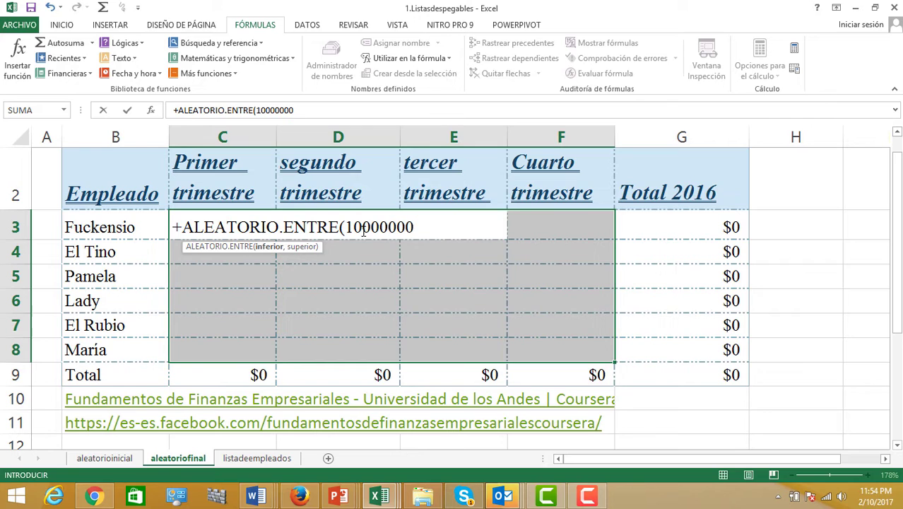
{"action": "type", "text": ","}
{"action": "type", "text": " 30"}
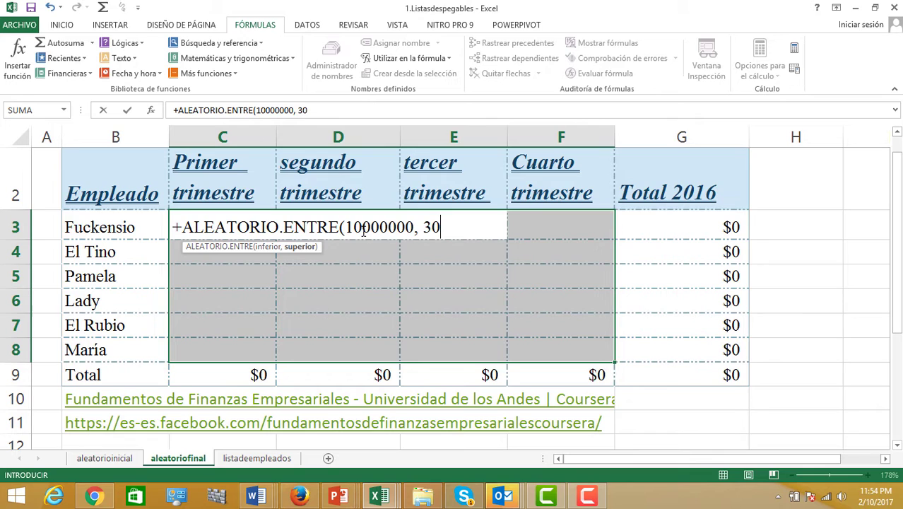
{"action": "type", "text": "000"}
{"action": "type", "text": "000"}
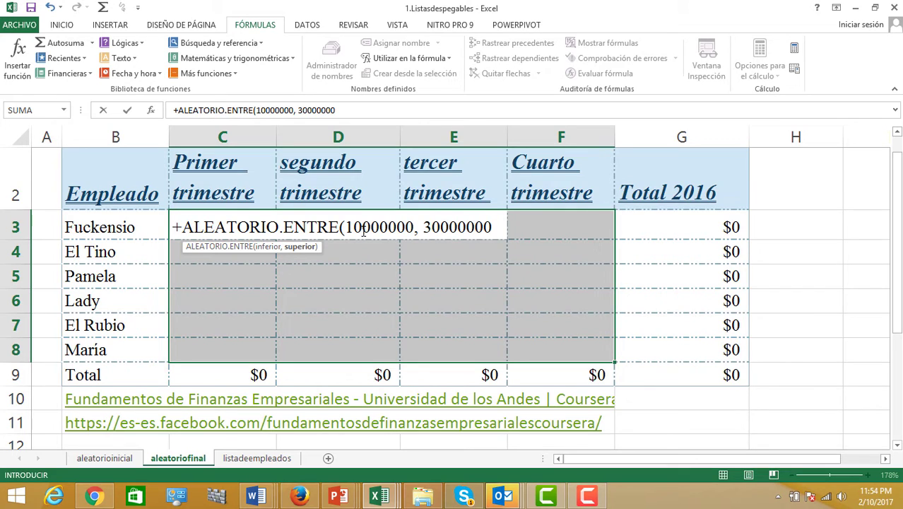
{"action": "type", "text": ")"}
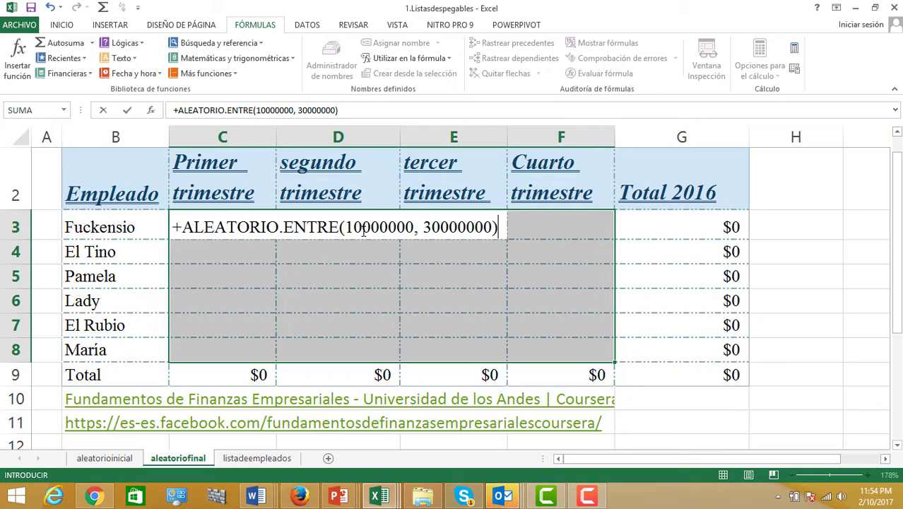
{"action": "key", "text": "ctrl+Return"}
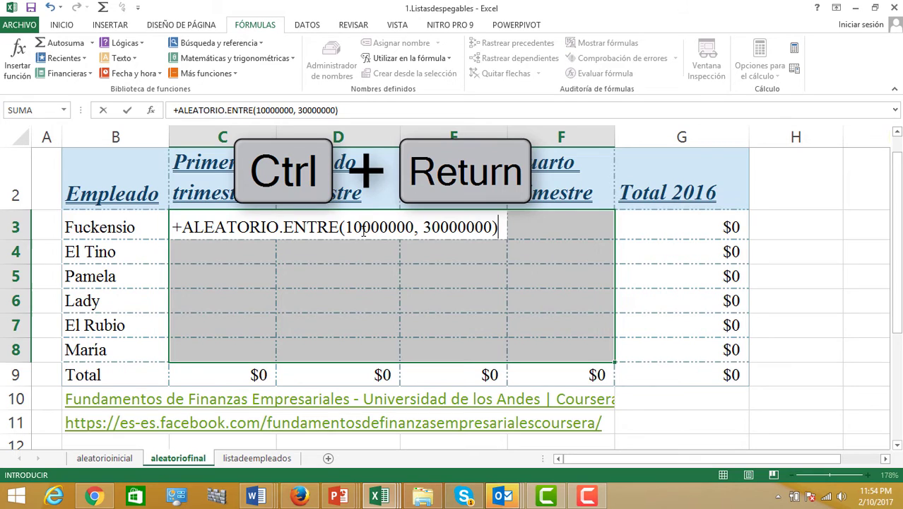
Step: Commit the random formula to all 24 cells C3:F8 and recalculate, totalling $511,103,730
{"action": "key", "text": "ctrl+Return"}
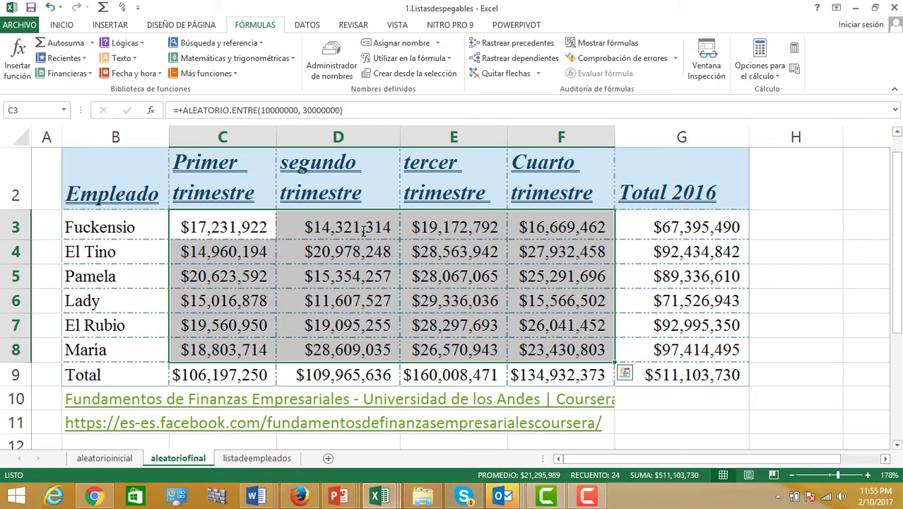
{"action": "key", "text": "F9"}
Step: Copy the random amounts in C3:F8 and reselect the same range as the paste destination
{"action": "right_click", "coordinate": [224, 227]}
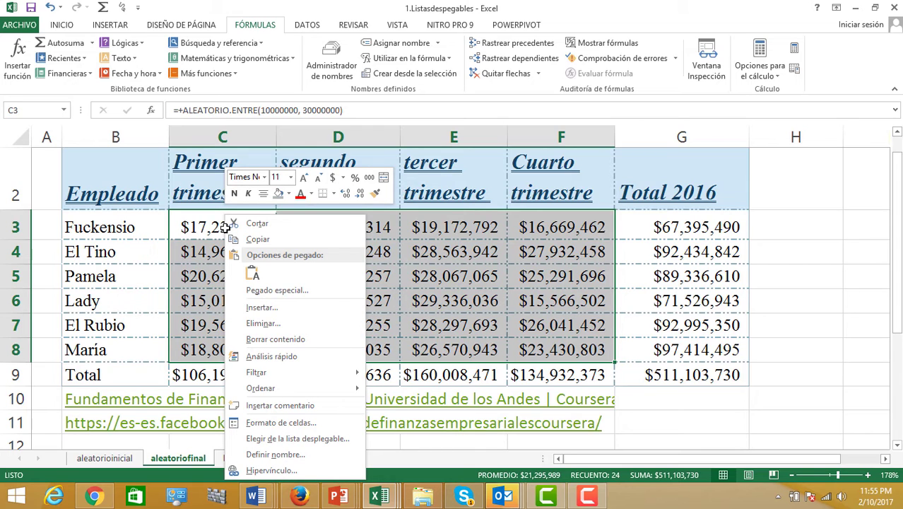
{"action": "left_click", "coordinate": [267, 241]}
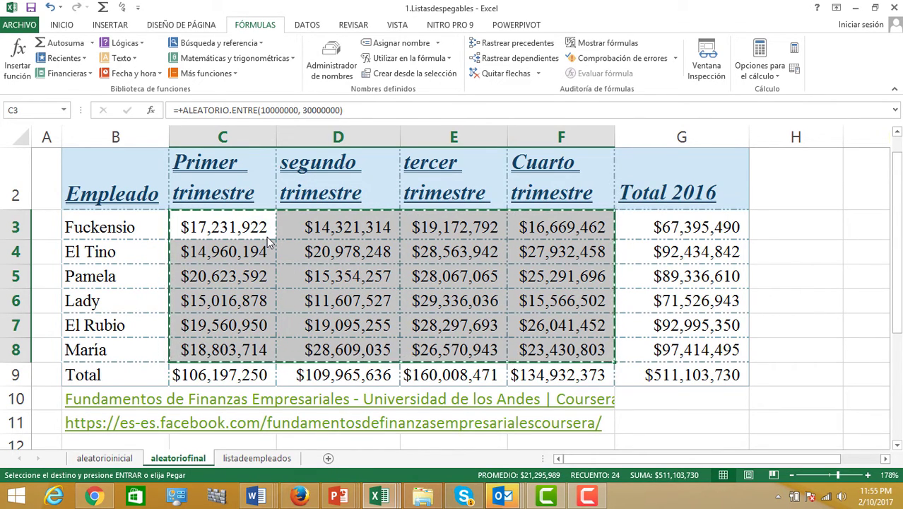
{"action": "left_click", "coordinate": [267, 236]}
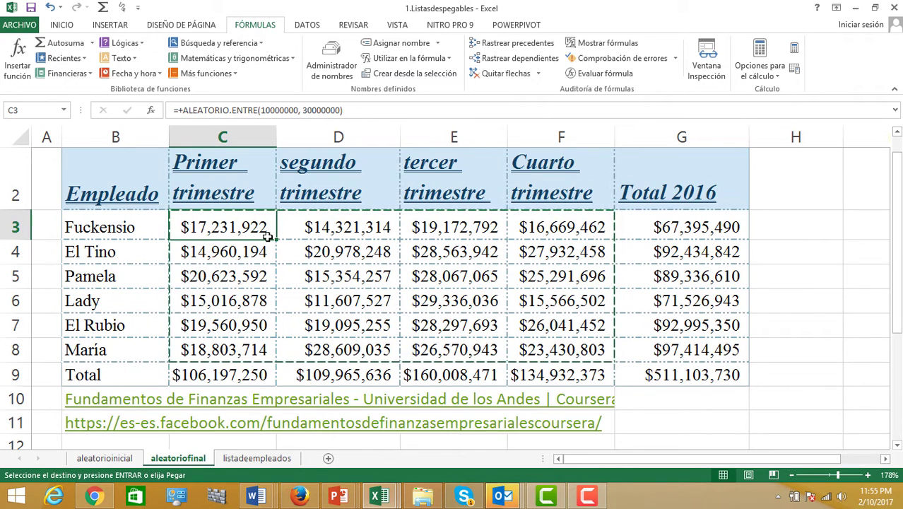
{"action": "left_click_drag", "start_coordinate": [267, 236], "coordinate": [559, 360]}
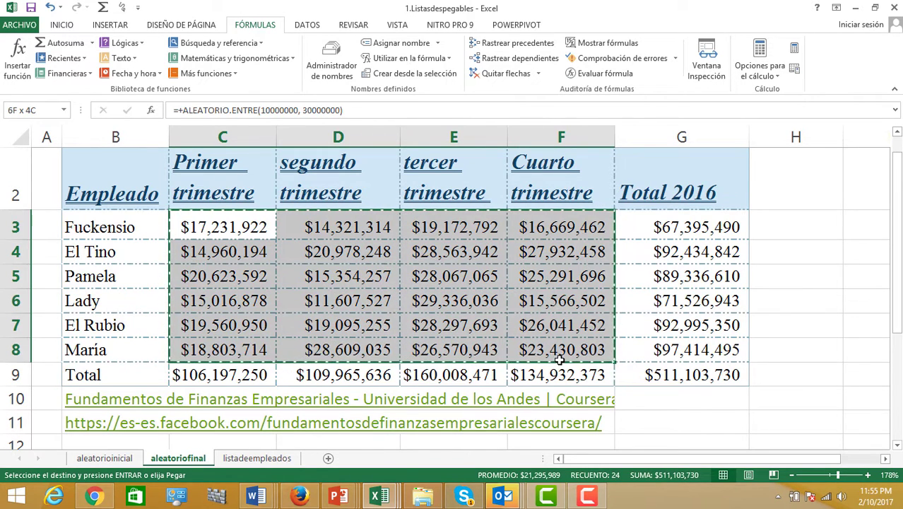
Step: Paste the copied amounts back over C3:F8 as plain values (Pegar valores)
{"action": "right_click", "coordinate": [306, 273]}
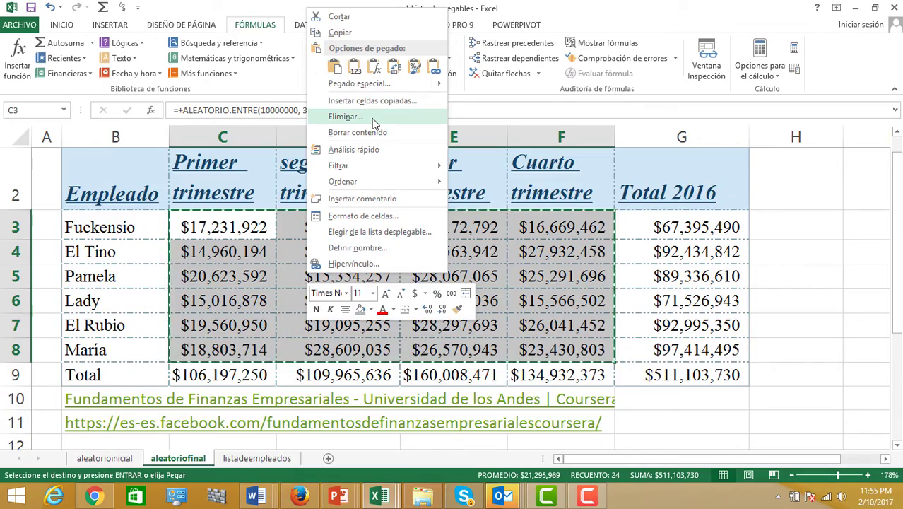
{"action": "mouse_move", "coordinate": [363, 182]}
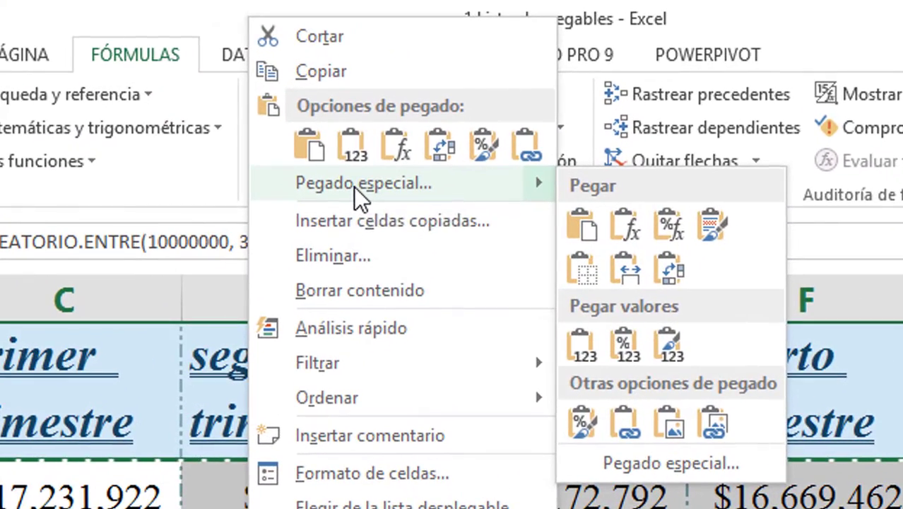
{"action": "left_click", "coordinate": [356, 147]}
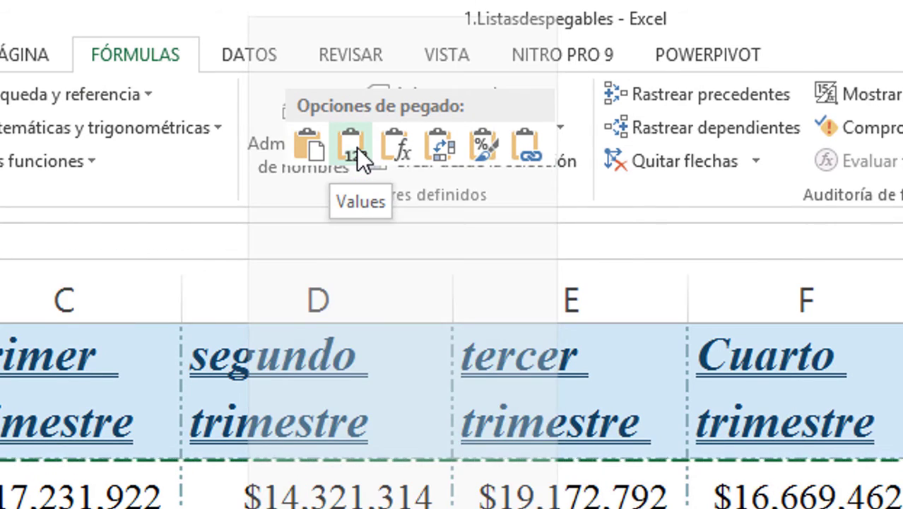